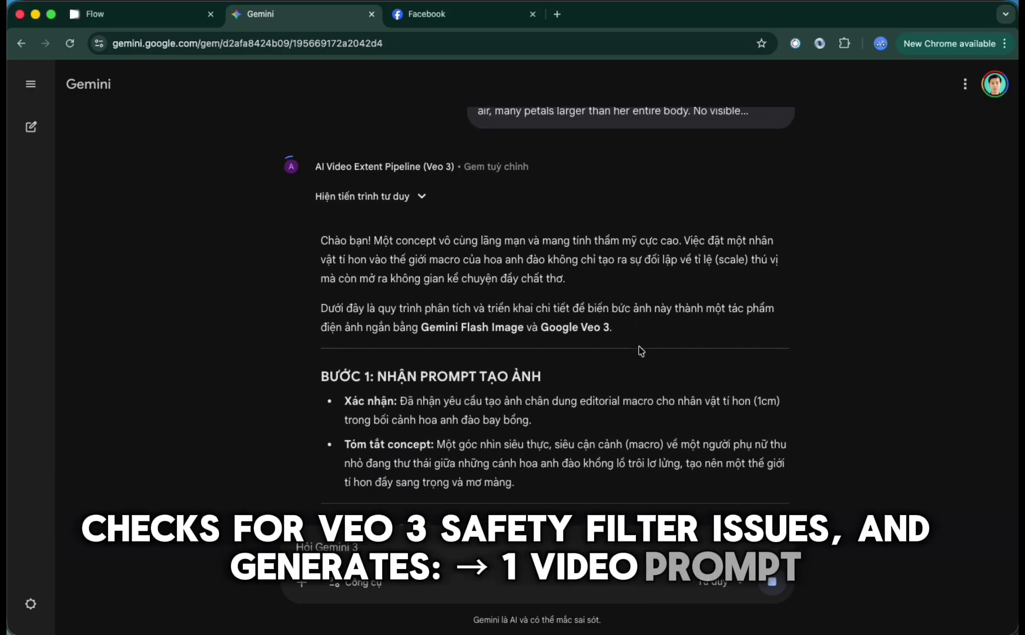
- Read through the Gem's response in Gemini, including the Veo 3 prompts and the title, description and hashtag suggestions
scroll(639, 347, "down", 1)
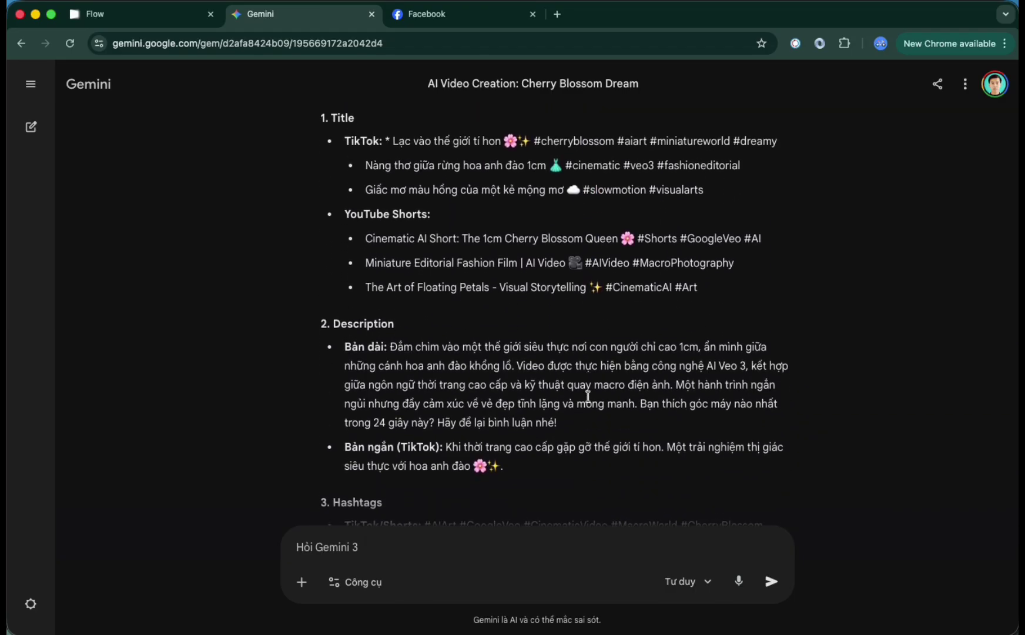
scroll(588, 396, "up", 2)
scroll(588, 397, "down", 6)
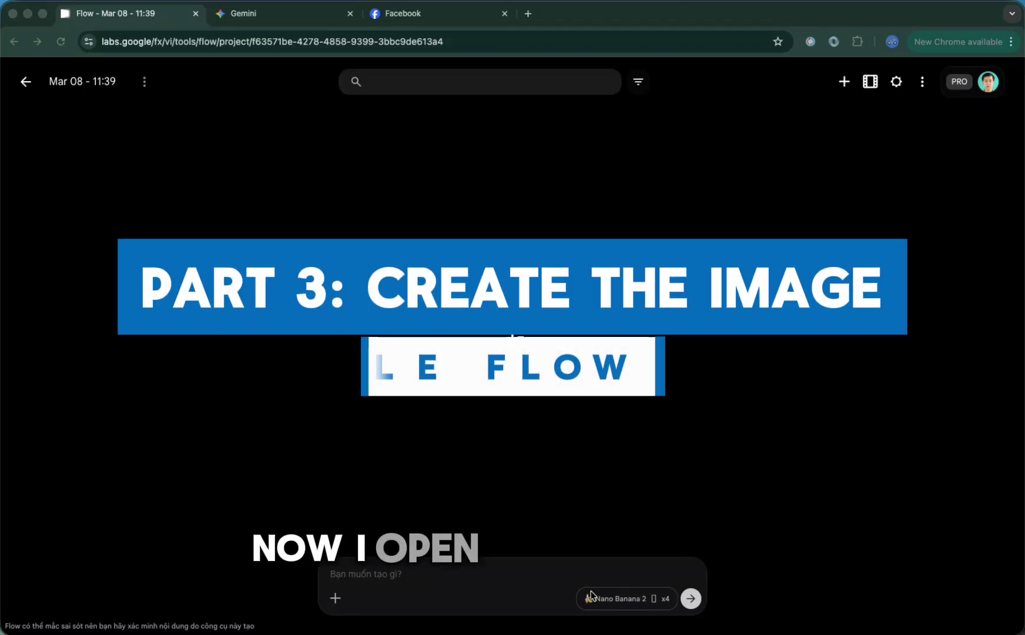
- Switch to Flow and generate images from the copied cherry-blossom prompt, using Image mode, portrait (Dọc) format, x4 outputs and Nano Banana 2
left_click(623, 598)
left_click(625, 445)
left_click(548, 445)
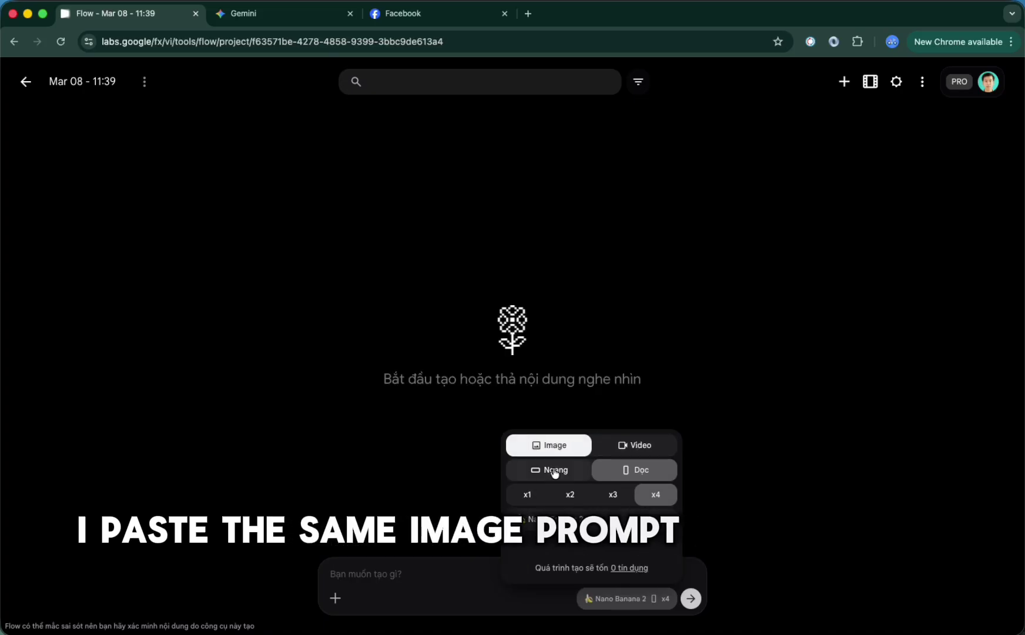
left_click(639, 446)
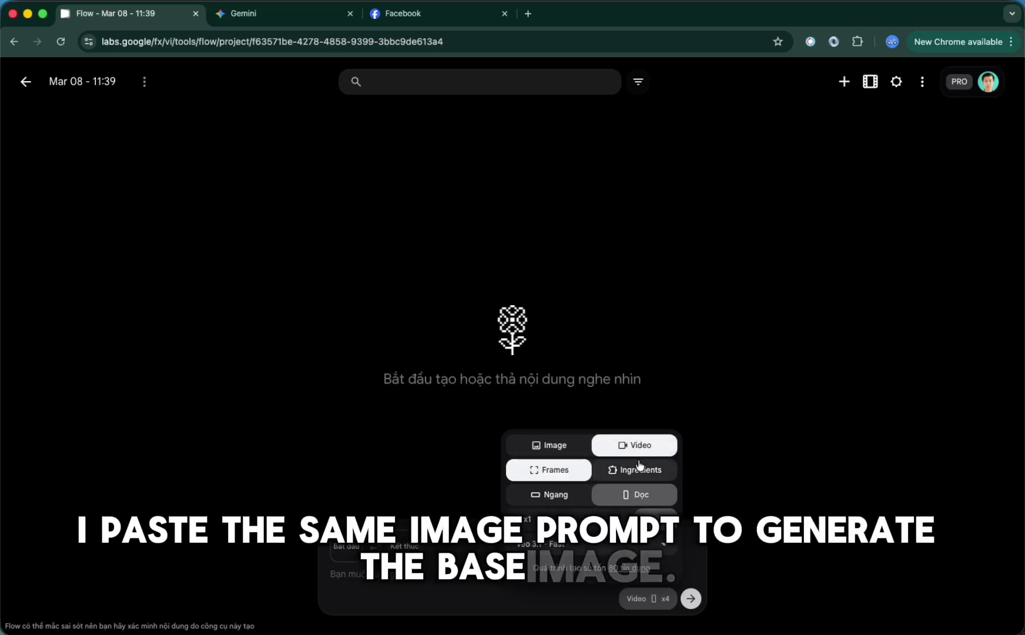
left_click(552, 445)
left_click(646, 517)
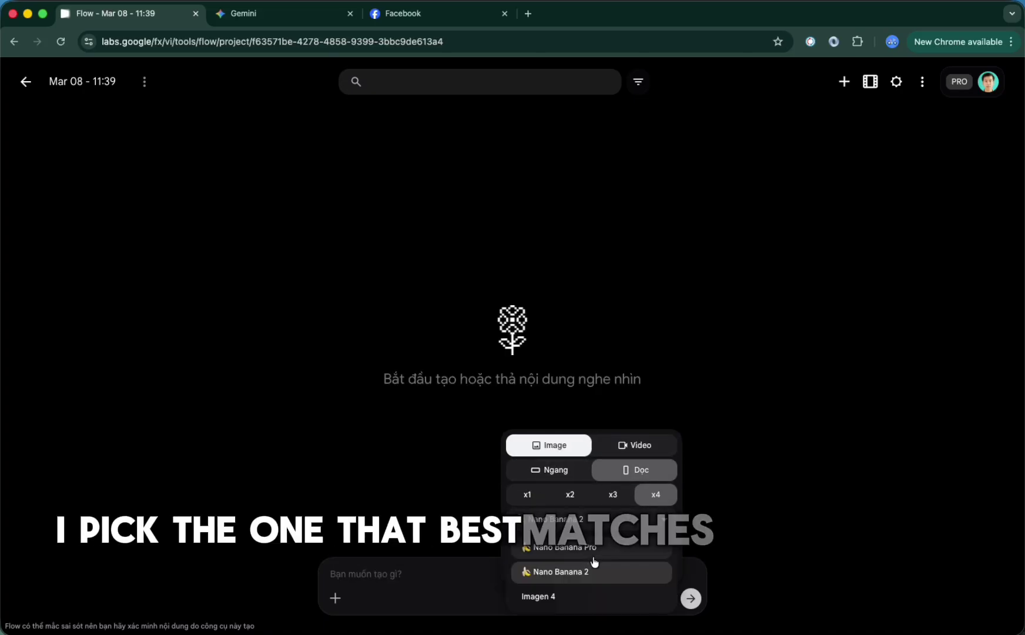
left_click(451, 573)
key("cmd+v")
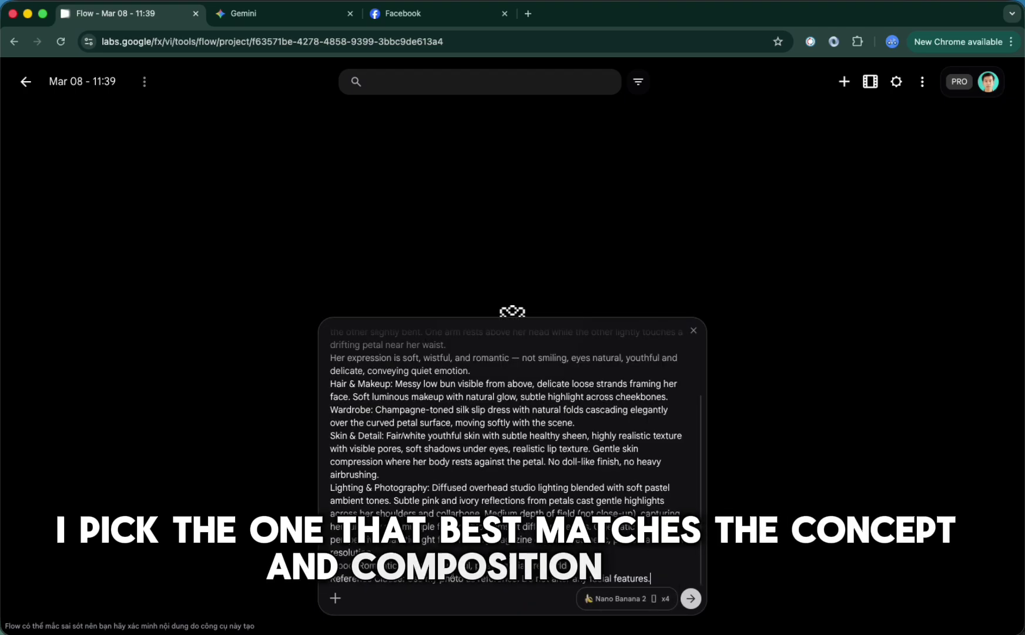
key("Return")
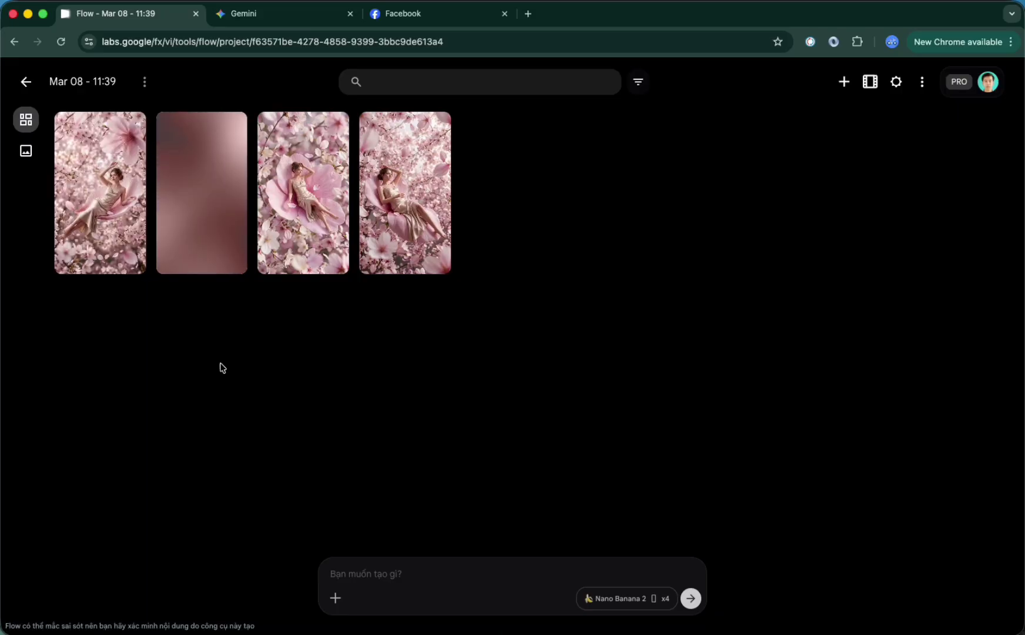
- Add the third generated image to the prompt as the start frame and set the generation type to Video
right_click(265, 134)
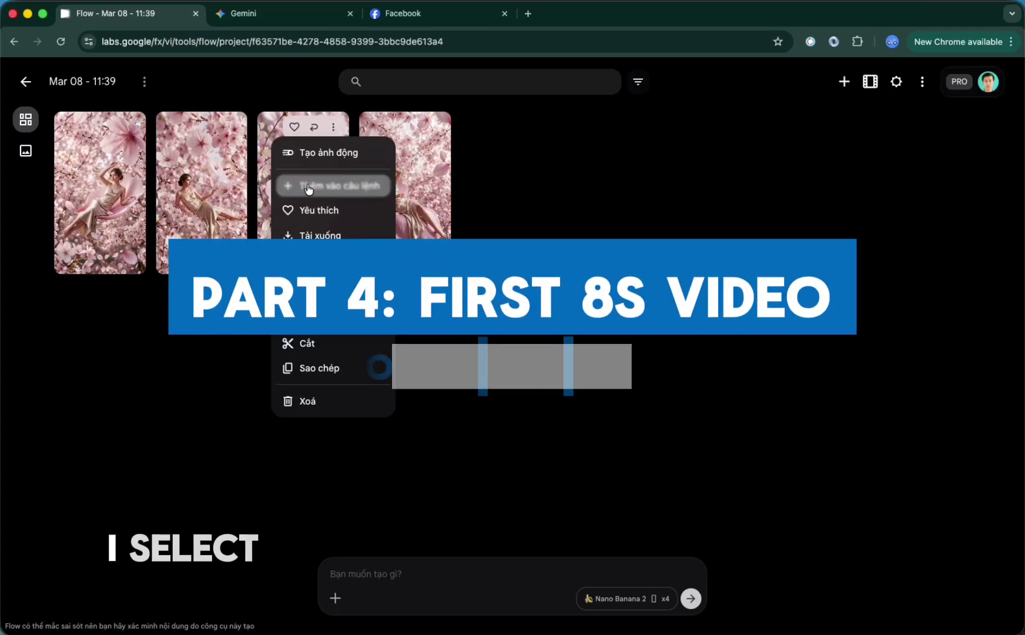
left_click(317, 183)
left_click(633, 599)
left_click(645, 445)
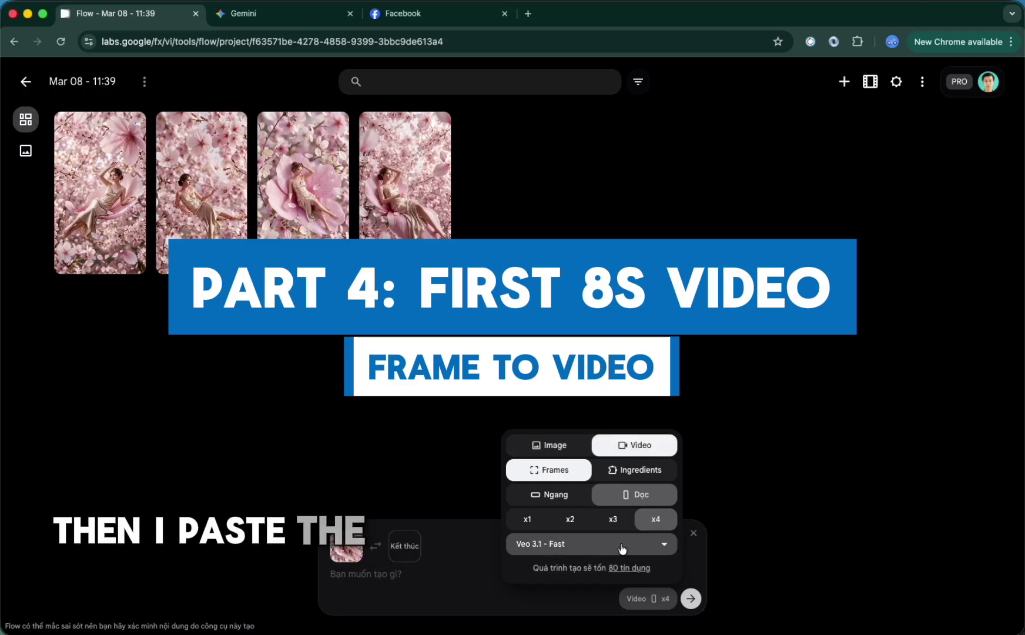
left_click(450, 588)
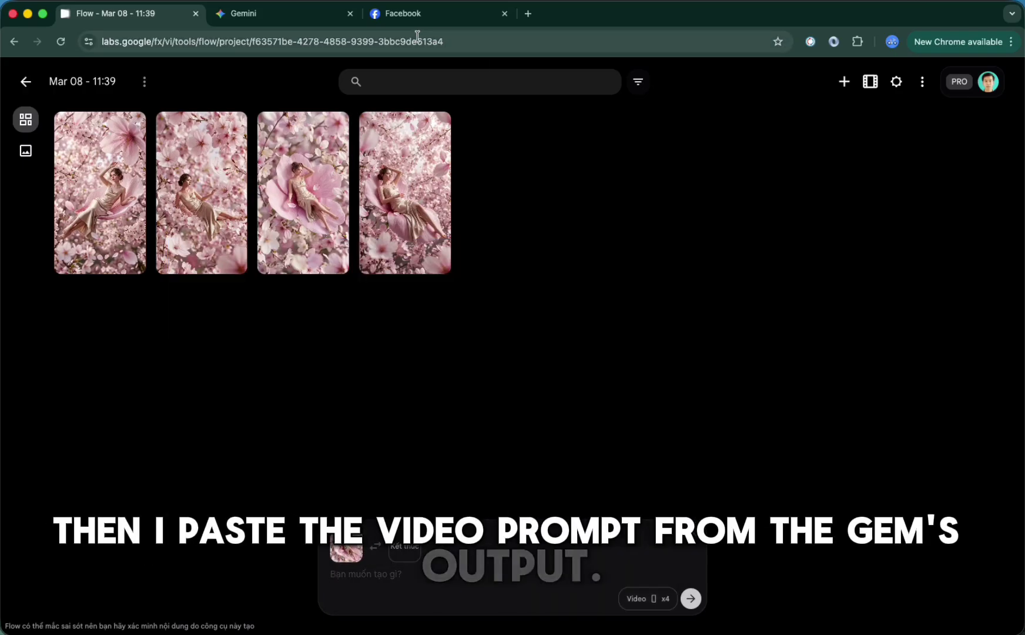
- Switch to Gemini and copy the Veo 3 prompt for the original 8-second video from BƯỚC 3, including its audio line
left_click(299, 15)
scroll(441, 221, "down", 20)
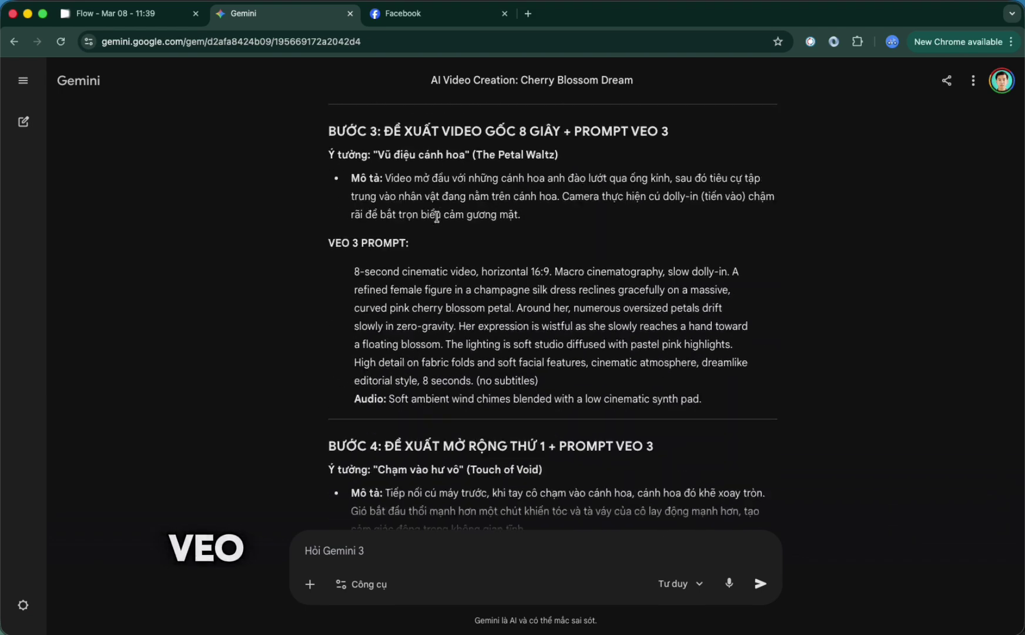
left_click_drag(702, 372, 338, 252)
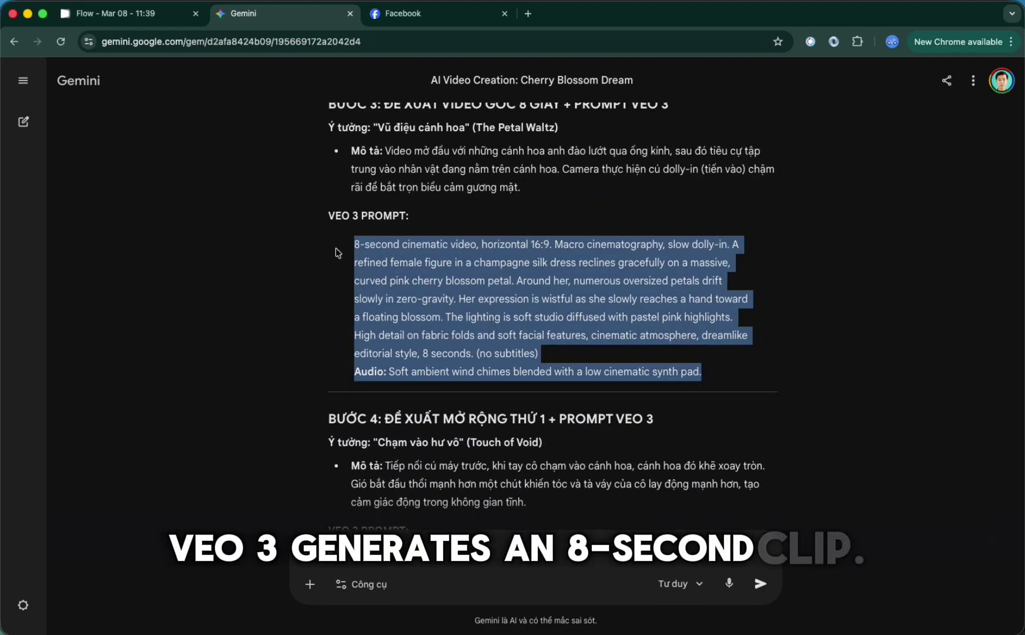
- Switch to Flow, paste the 8-second cinematic video prompt below the start frame and generate the videos
left_click(123, 13)
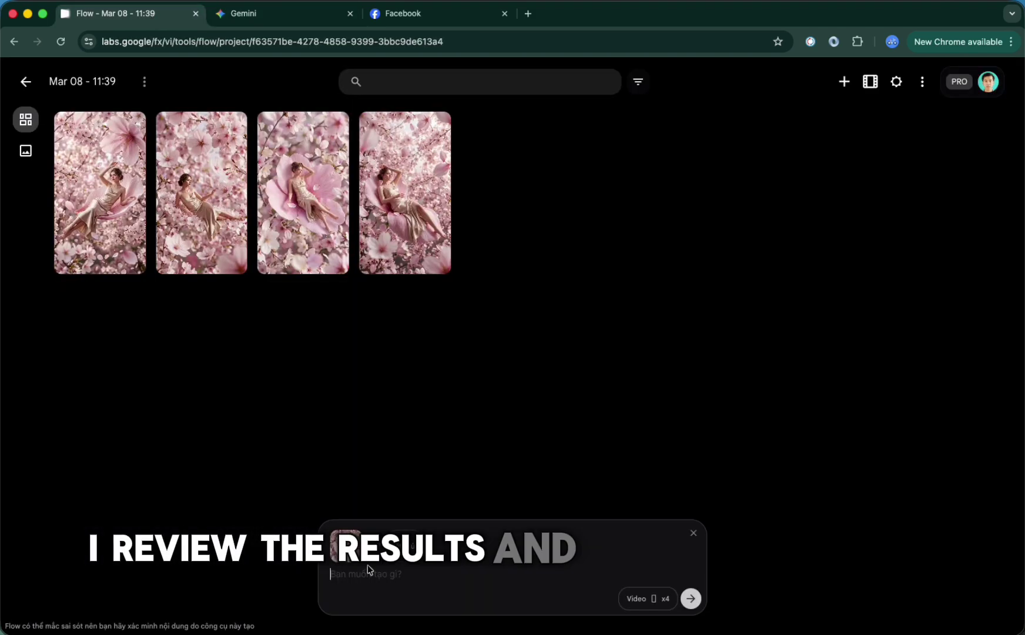
left_click(363, 576)
key("super+v")
left_click(691, 598)
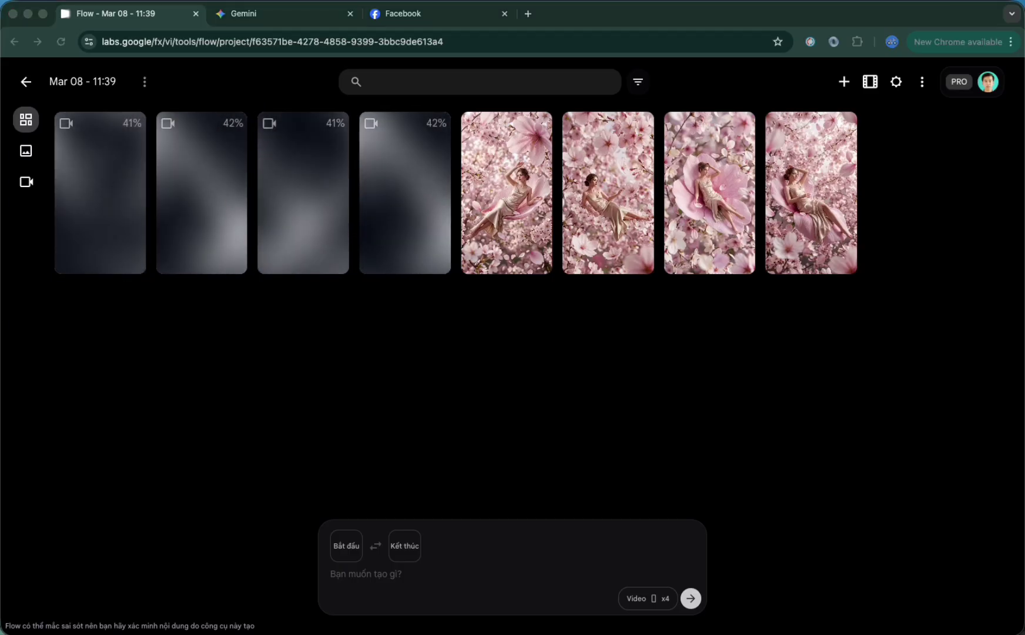
left_click(824, 348)
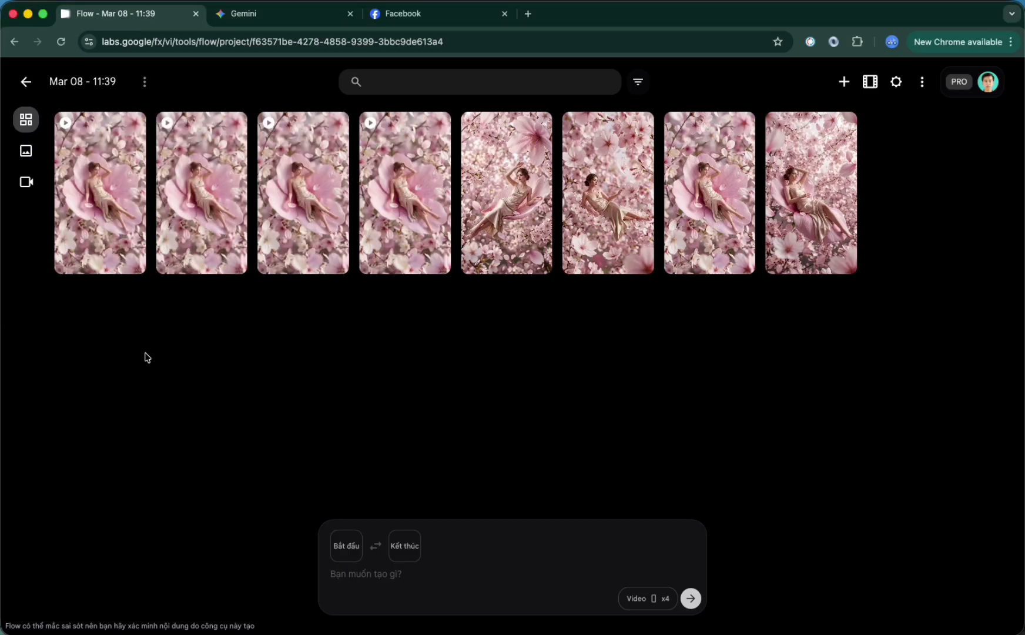
- Play the first generated video, lower the sound volume and return to the project overview
left_click(100, 199)
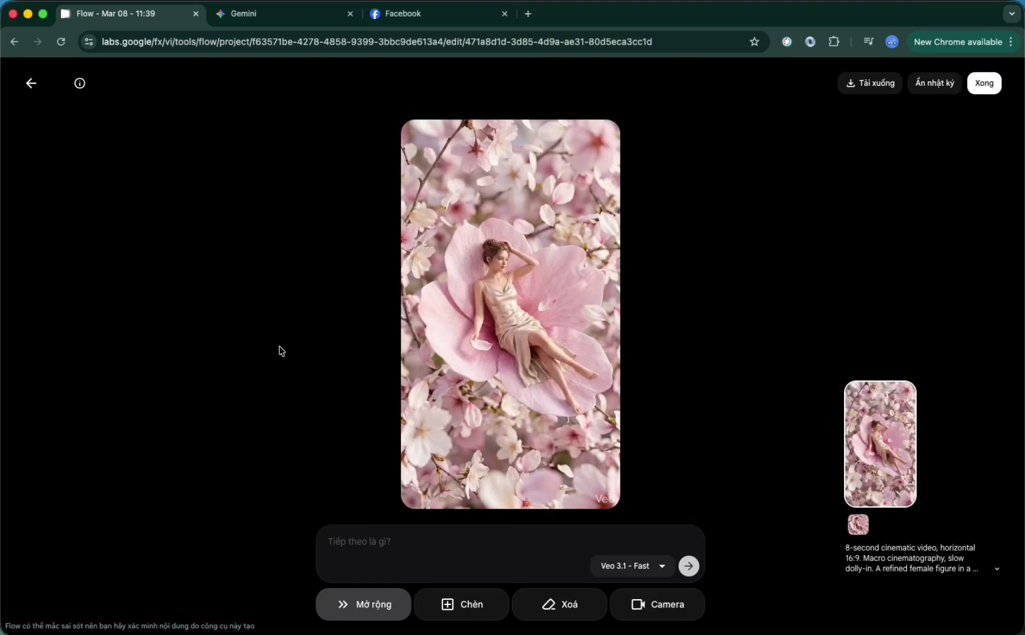
key("XF86AudioLowerVolume")
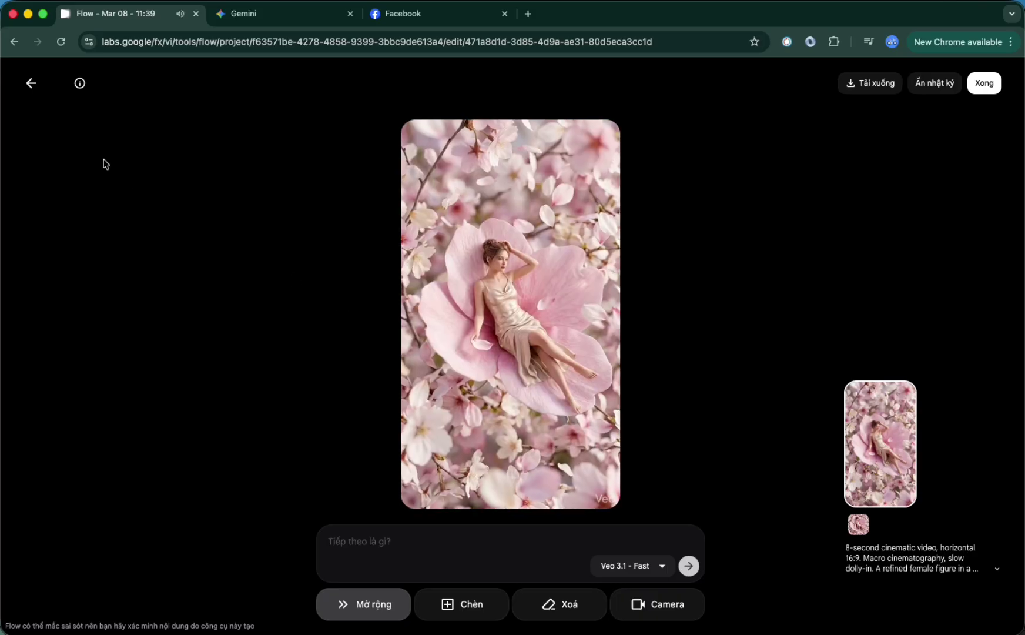
left_click(31, 85)
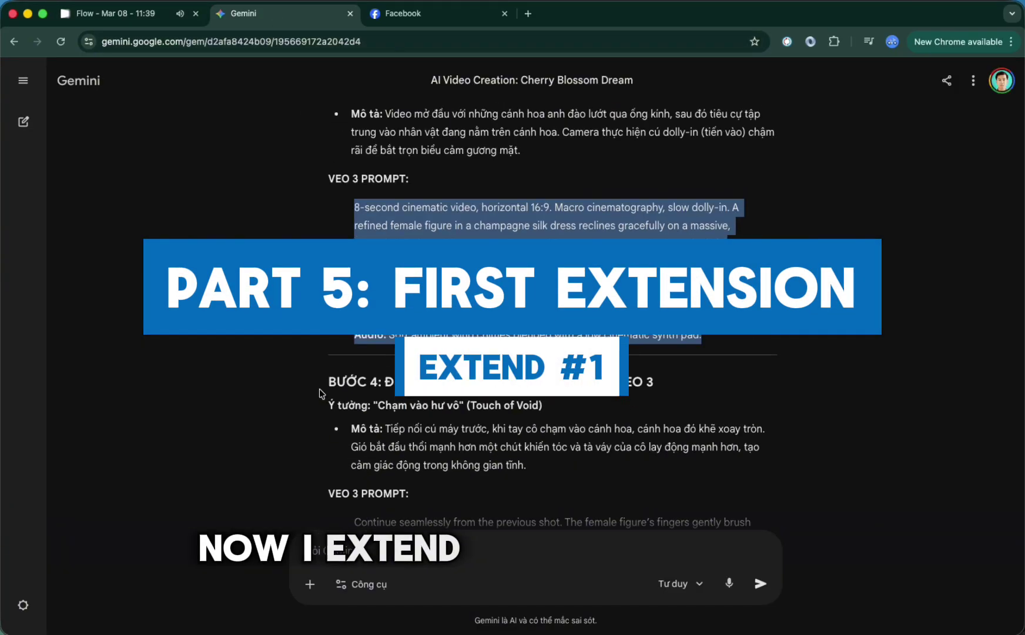
- Copy the first extension's Veo 3 prompt from BƯỚC 4 in Gemini and extend the opened clip with it in Flow
scroll(321, 393, "up", 1)
scroll(320, 393, "down", 4)
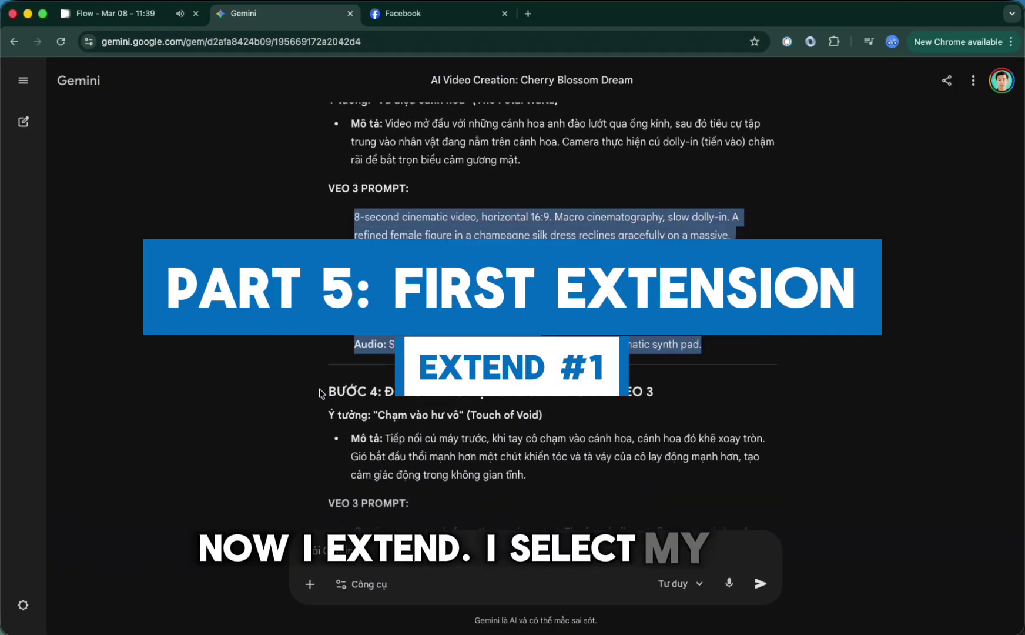
left_click_drag(354, 347, 752, 424)
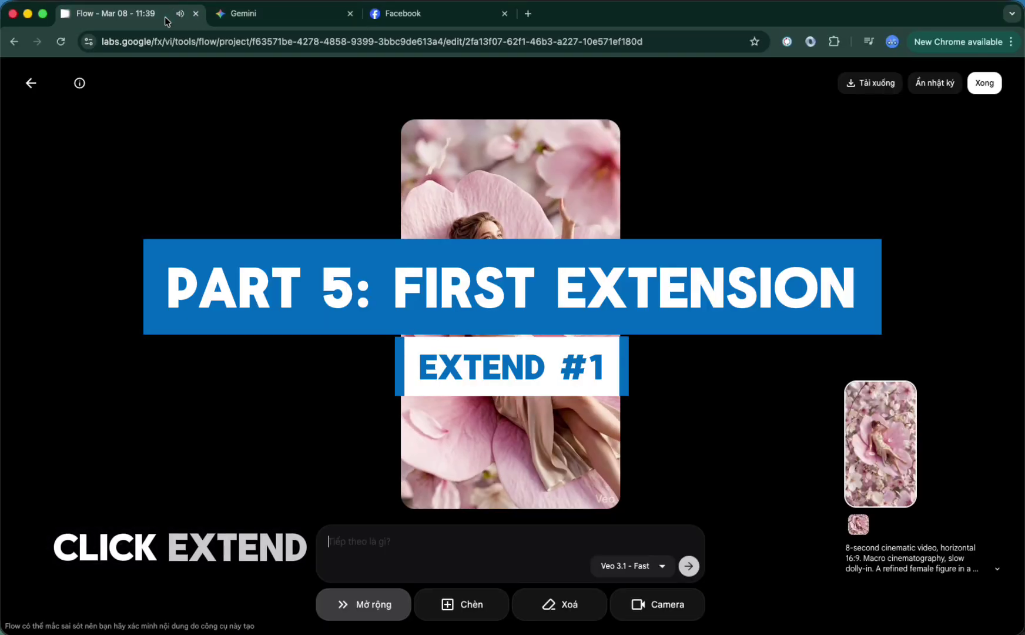
type("Continue seamlessly from the previous shot. The female figure’s fingers gently brush against a drifting petal, causing it to spin slowly away. A soft breeze ripples through her silk dress and loosen strands of her hair. The camera maintains a steady medium macro shot, capturing the subtle fluid movement of the surrounding blossoms. Maintain the same soft pastel lighting and romantic atmosphere, 8 seconds.")
left_click(697, 566)
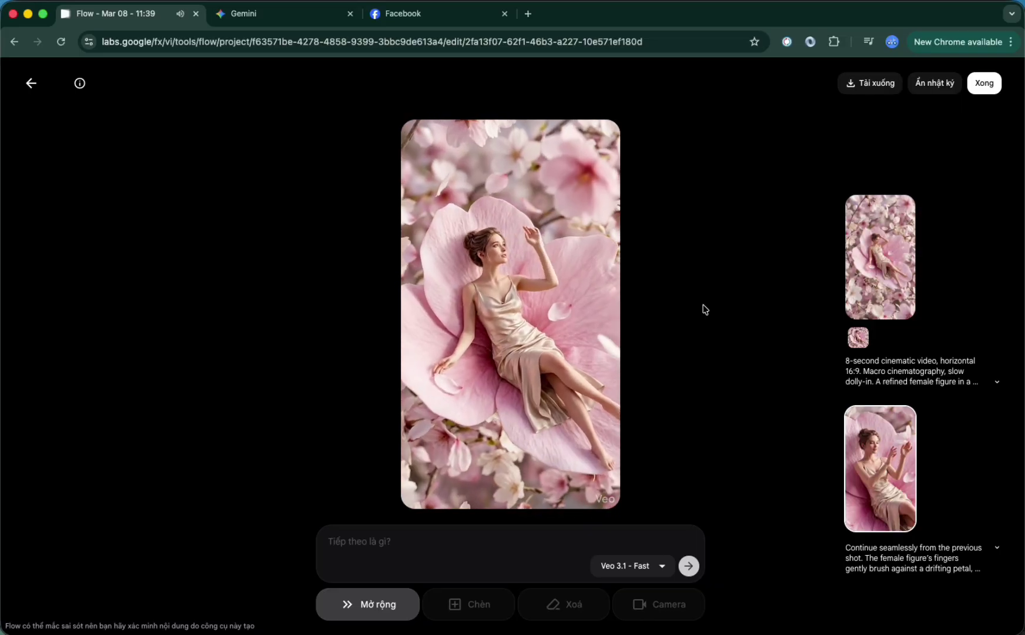
- Switch to Gemini and copy the second extension's Veo 3 prompt under BƯỚC 5, the "Fading Dream" idea
left_click(293, 16)
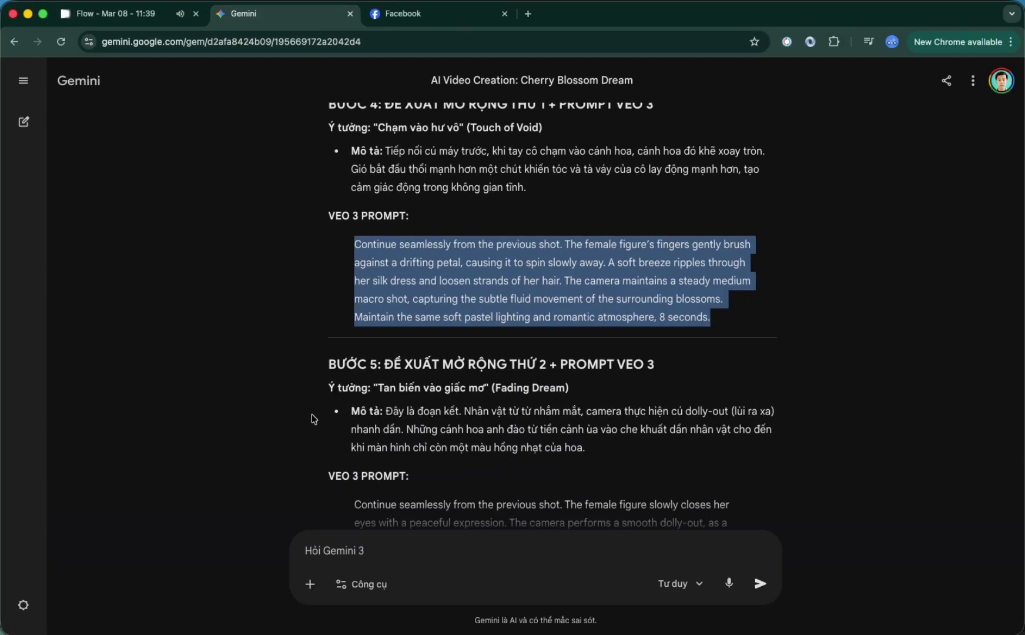
scroll(336, 382, "down", 3)
left_click_drag(352, 364, 693, 438)
key("super+c")
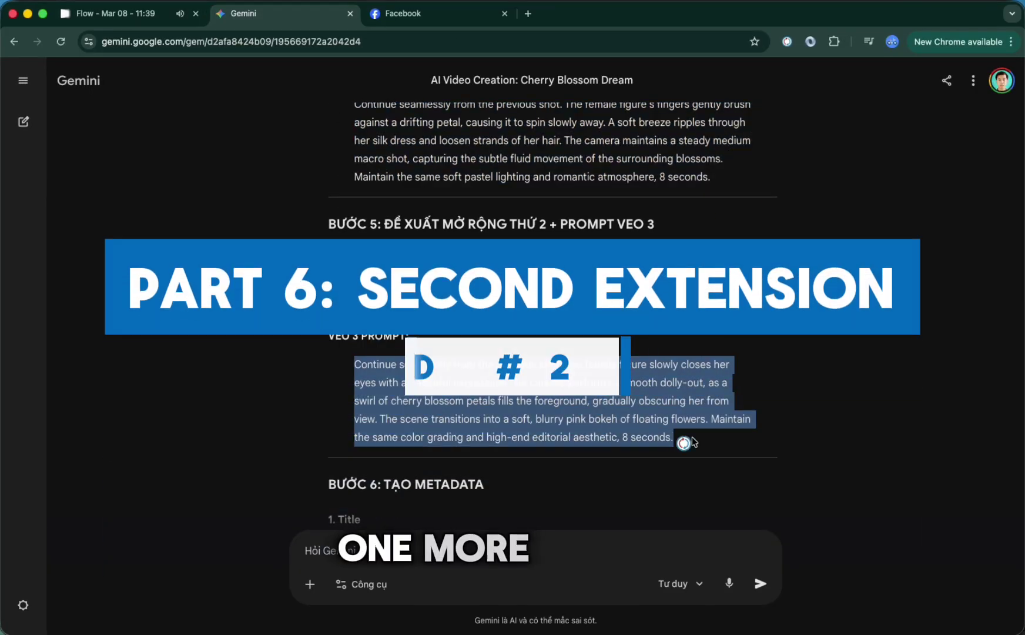
- Switch to Flow, paste the second extension prompt for the extended clip and generate the extension with Veo 3.1 - Fast
left_click(150, 16)
left_click(403, 533)
key("super+v")
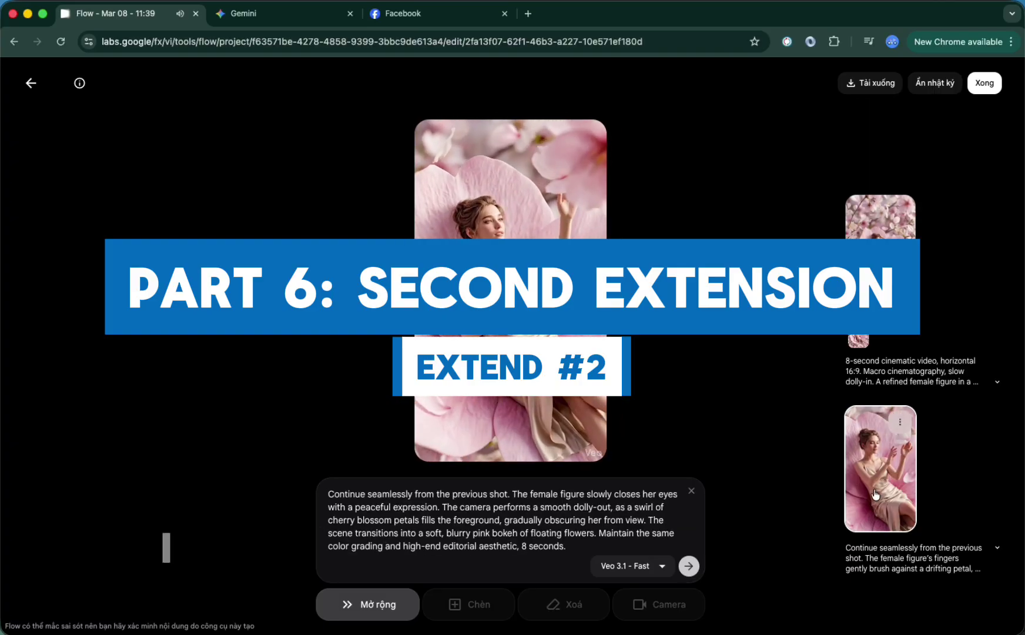
left_click(690, 567)
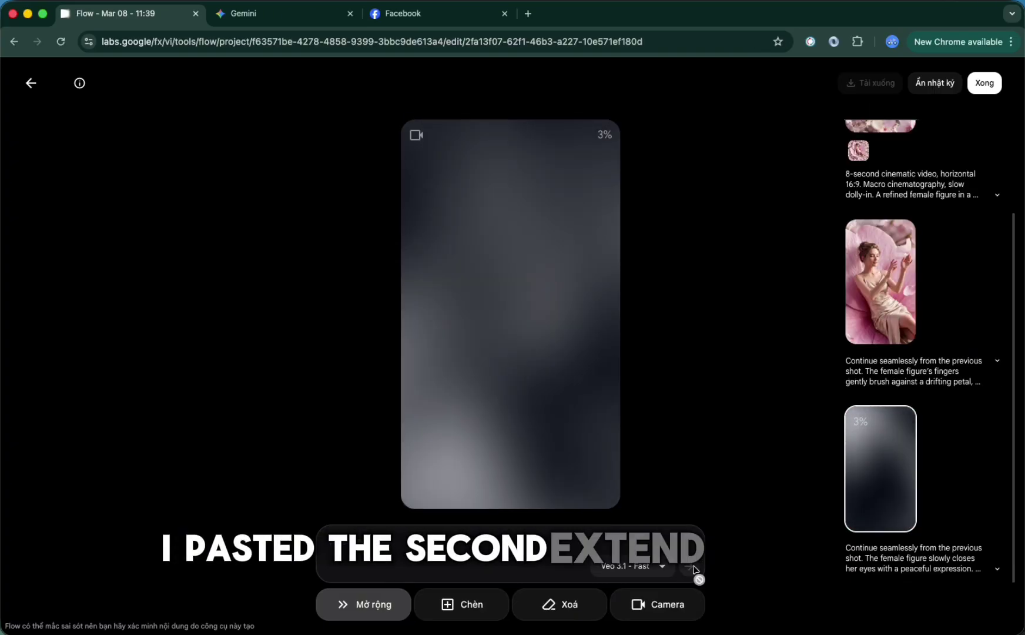